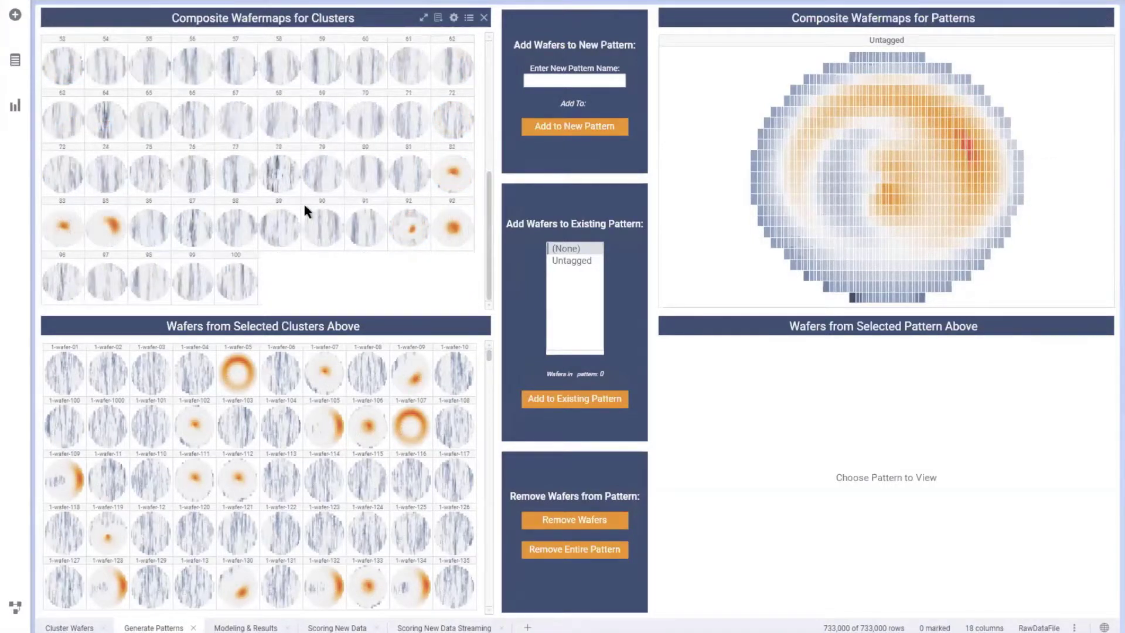
# - Mark cluster 12's wafer map and the similar cluster maps in the Clusters grid
pyautogui.scroll(5, 304, 201)
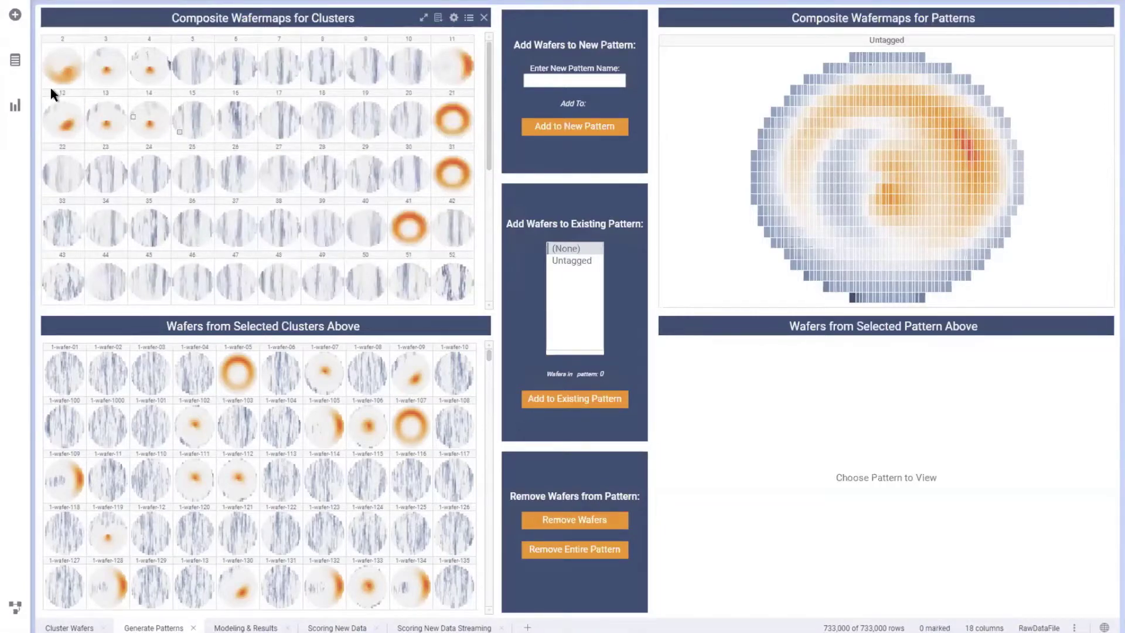
pyautogui.moveTo(39, 87); pyautogui.dragTo(79, 135)
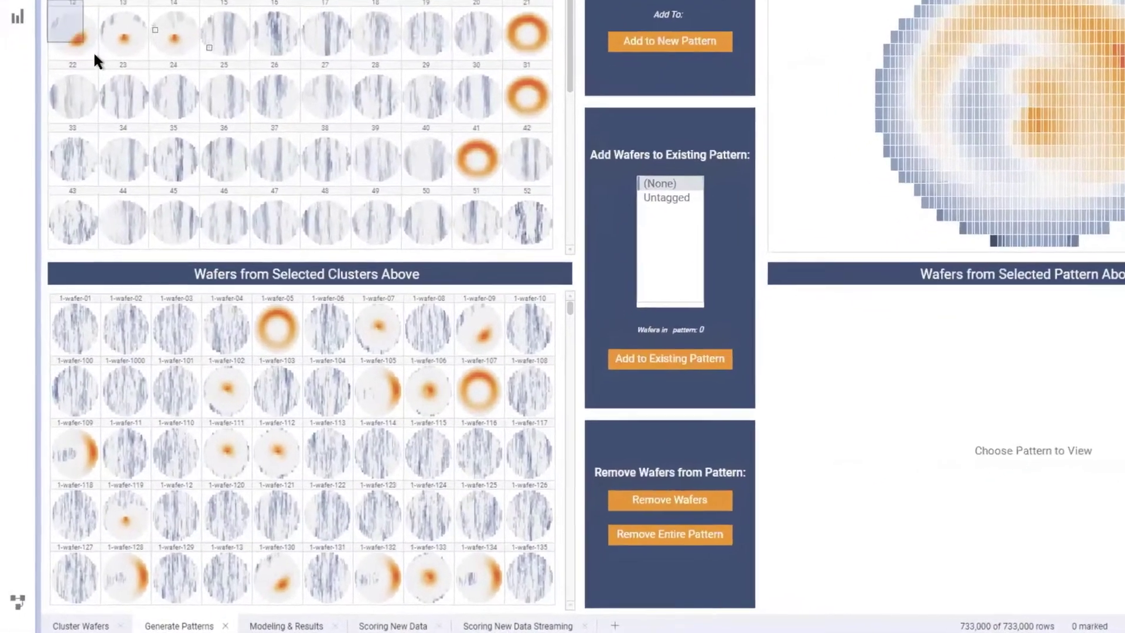
pyautogui.moveTo(93, 51); pyautogui.dragTo(101, 7)
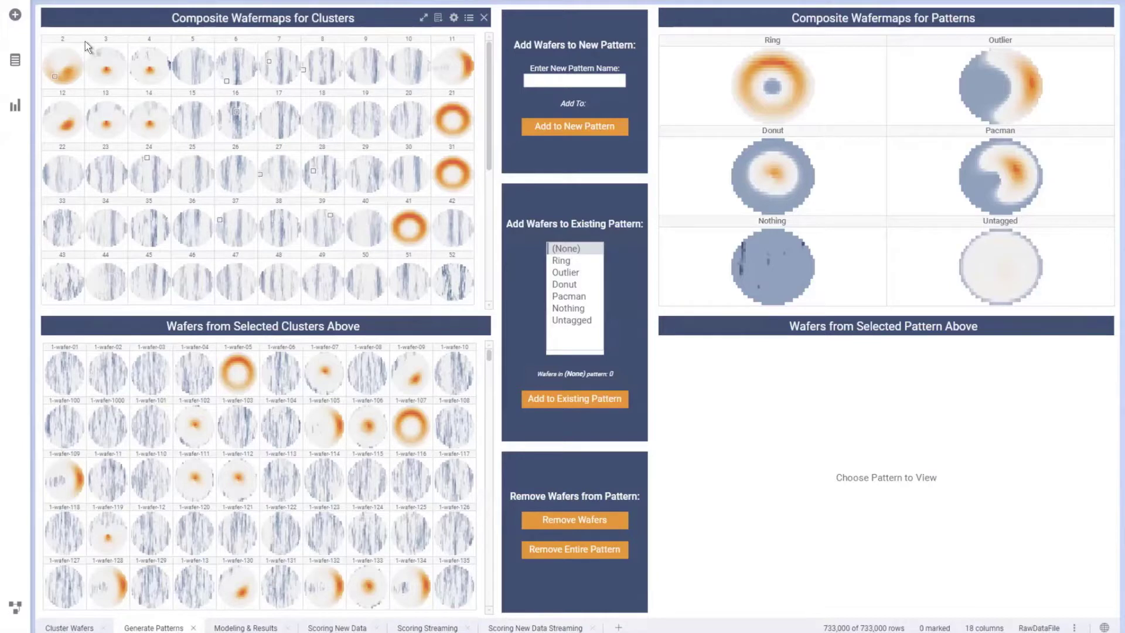
# - Mark cluster 3's heart-shaped wafers and add them to a new pattern named 'Heart'
pyautogui.moveTo(119, 85); pyautogui.dragTo(125, 83)
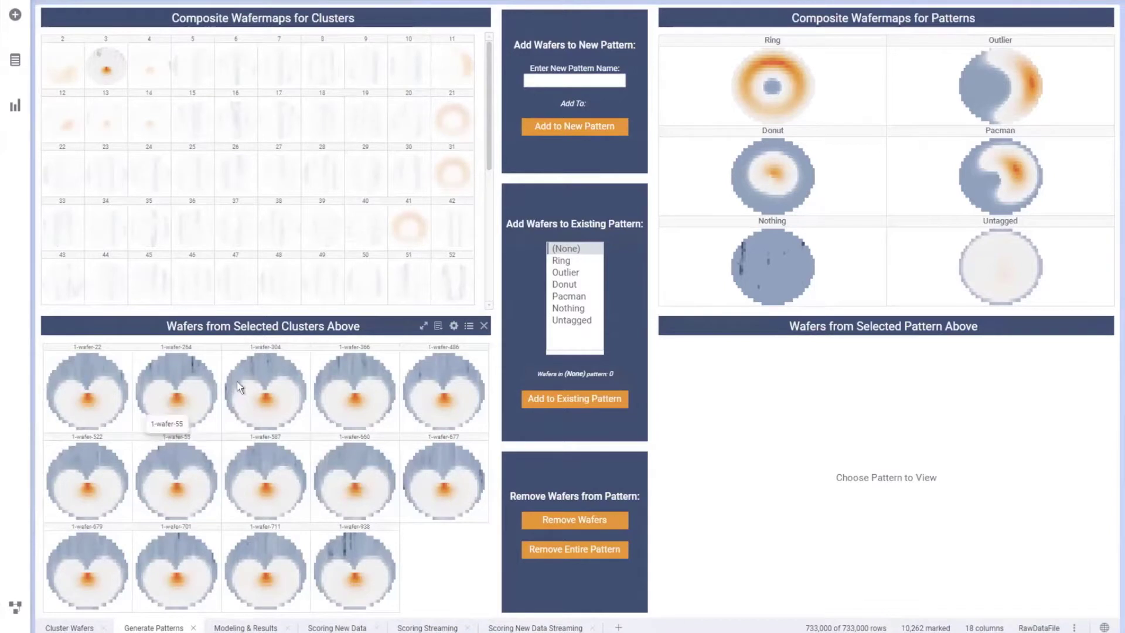
pyautogui.click(573, 78)
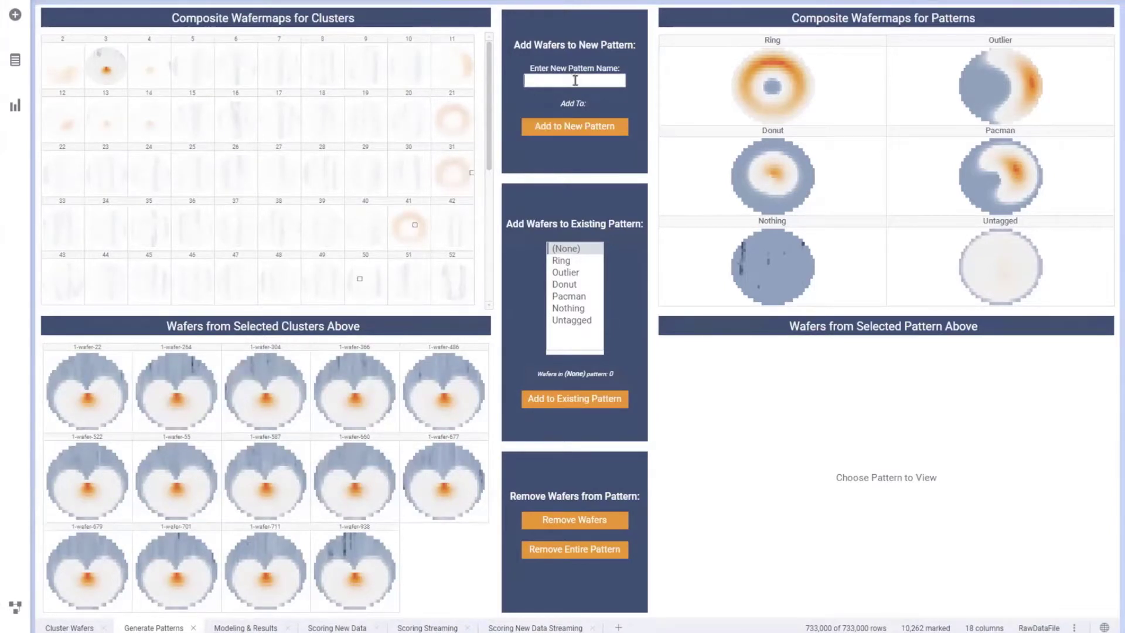
pyautogui.write('Heart')
pyautogui.press('Return')
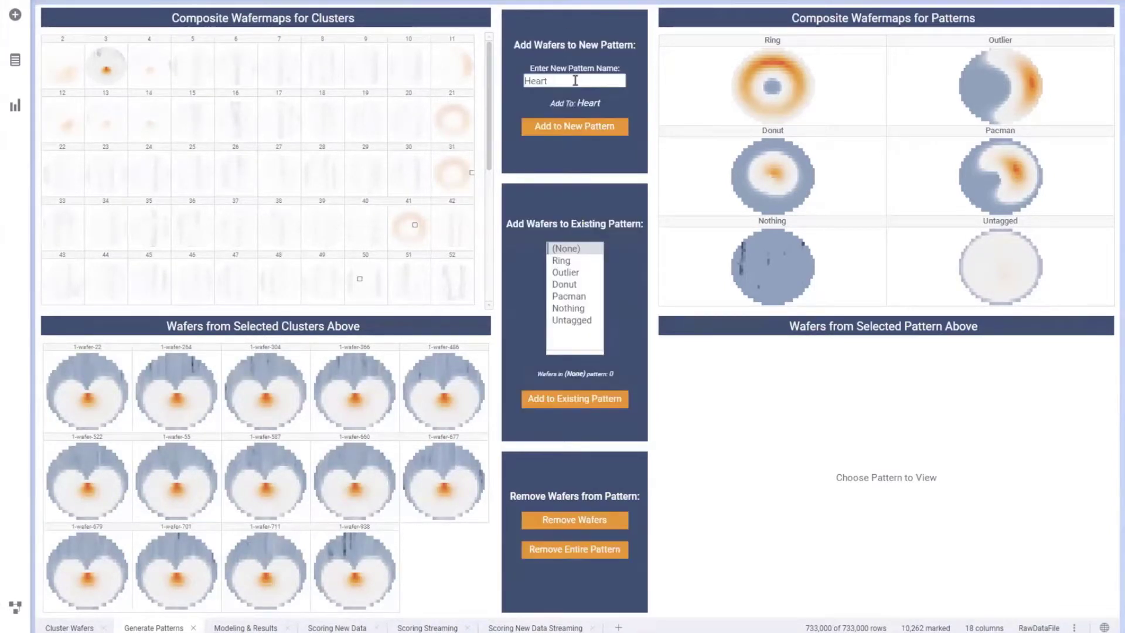
pyautogui.click(574, 127)
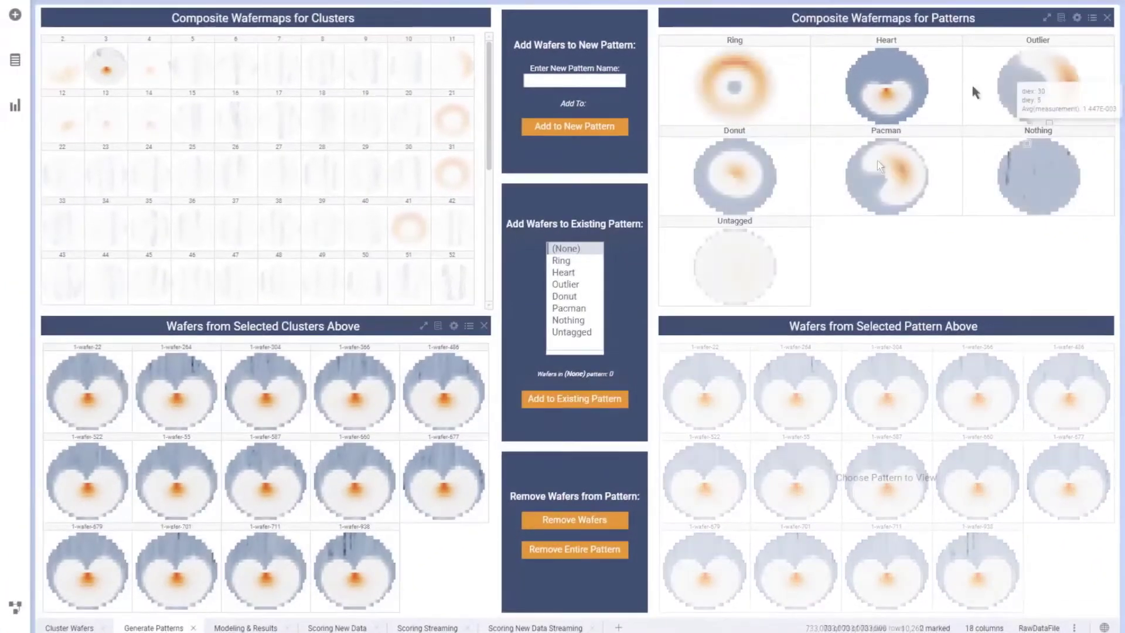
# - List the Heart pattern's wafers, then mark cluster 14 to list its heart-shaped wafers
pyautogui.click(770, 128)
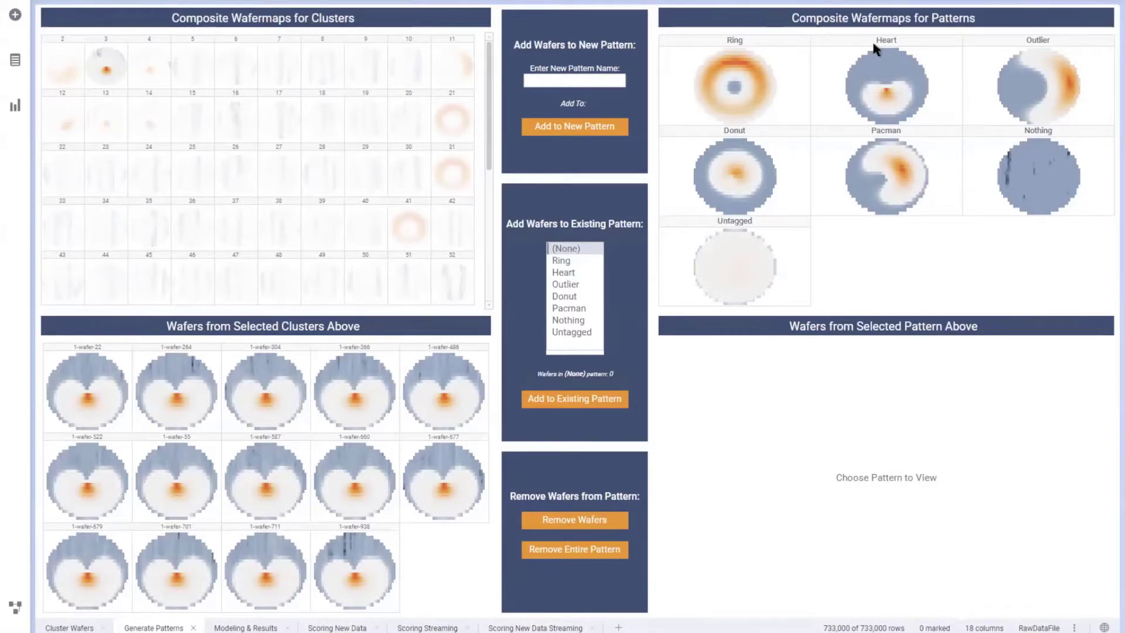
pyautogui.moveTo(830, 37); pyautogui.dragTo(940, 122)
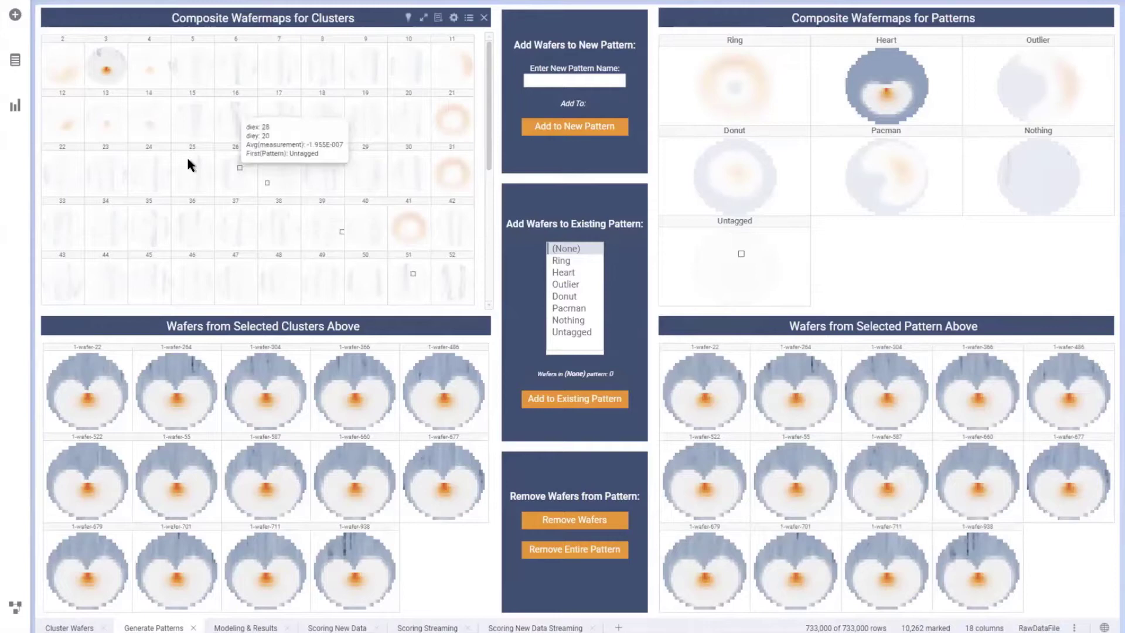
pyautogui.click(170, 153)
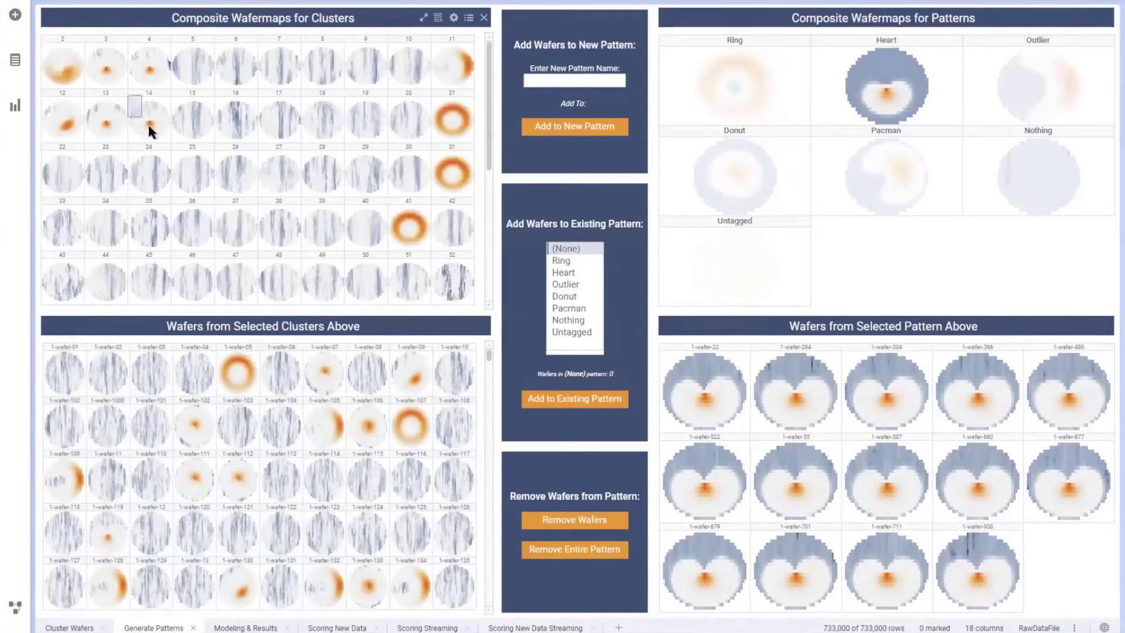
pyautogui.click(169, 141)
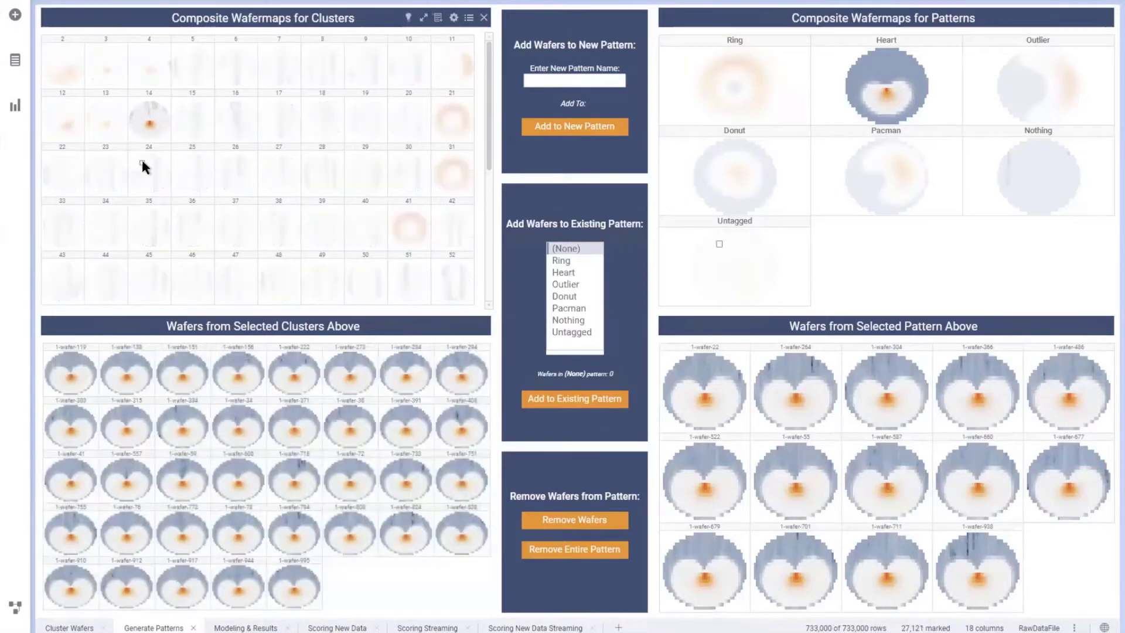
pyautogui.moveTo(341, 549)
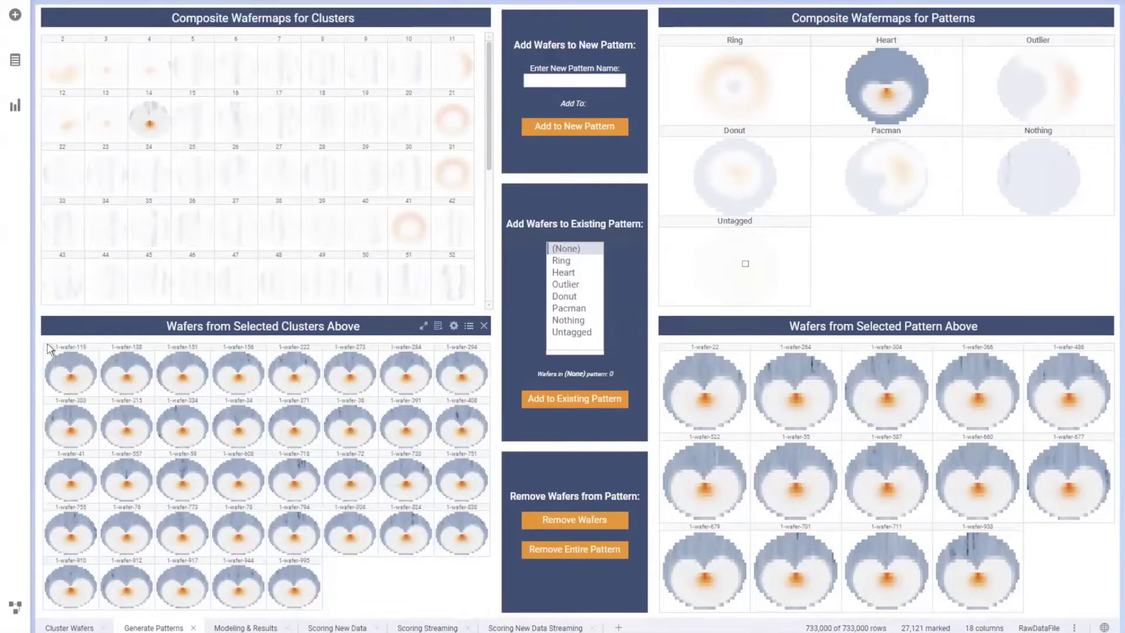
# - Mark all of cluster 14's listed wafers and add them to the existing Heart pattern
pyautogui.moveTo(41, 341); pyautogui.dragTo(491, 617)
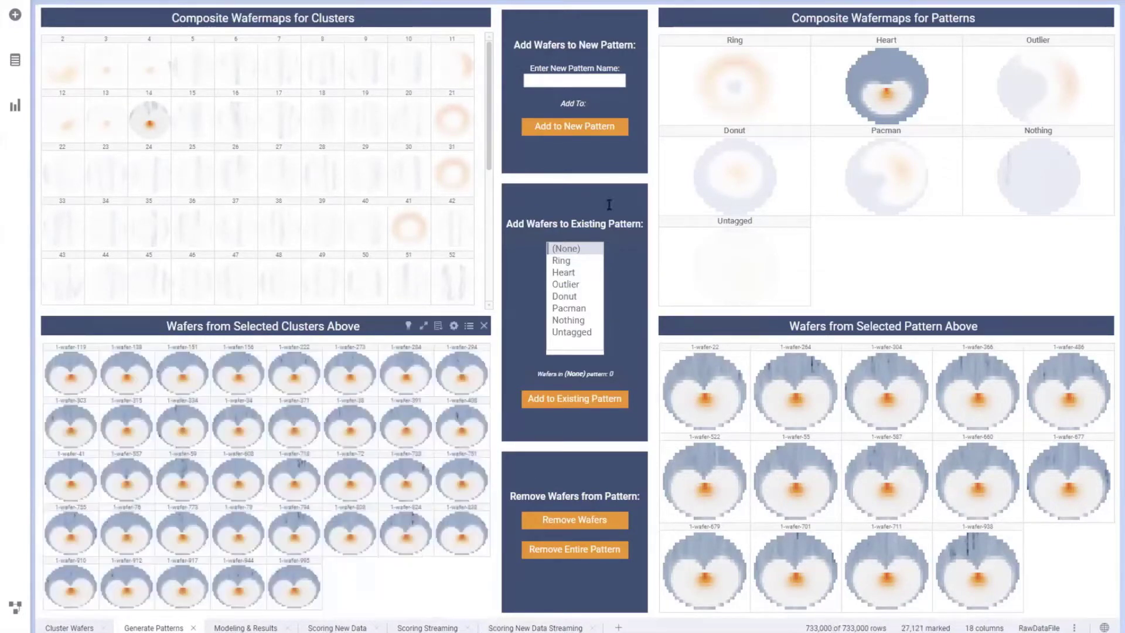
pyautogui.click(566, 274)
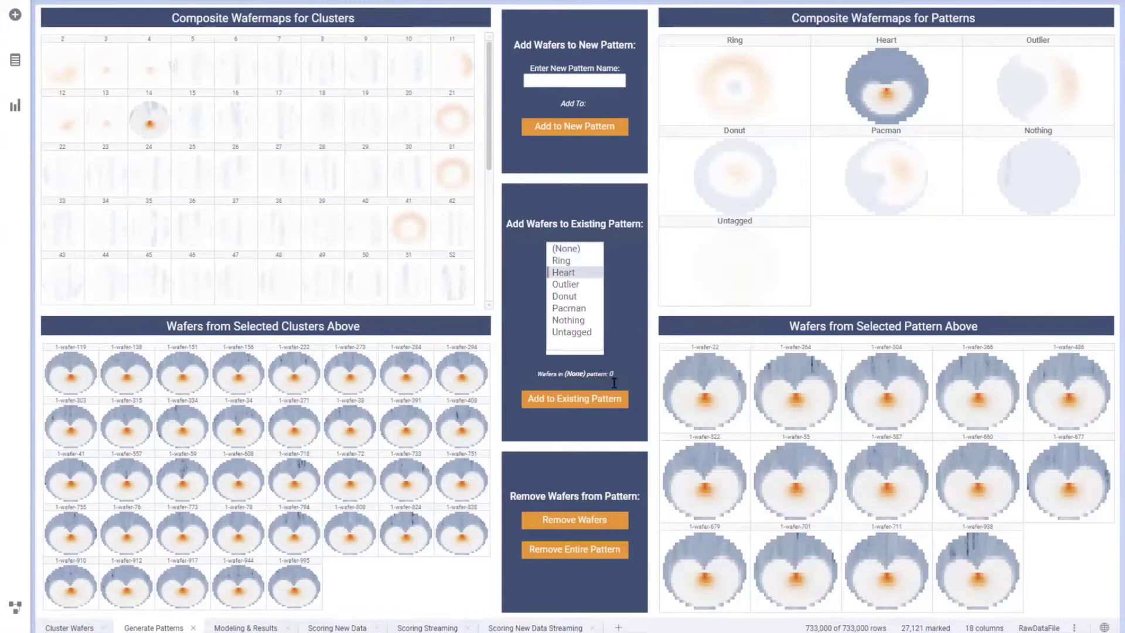
pyautogui.click(615, 400)
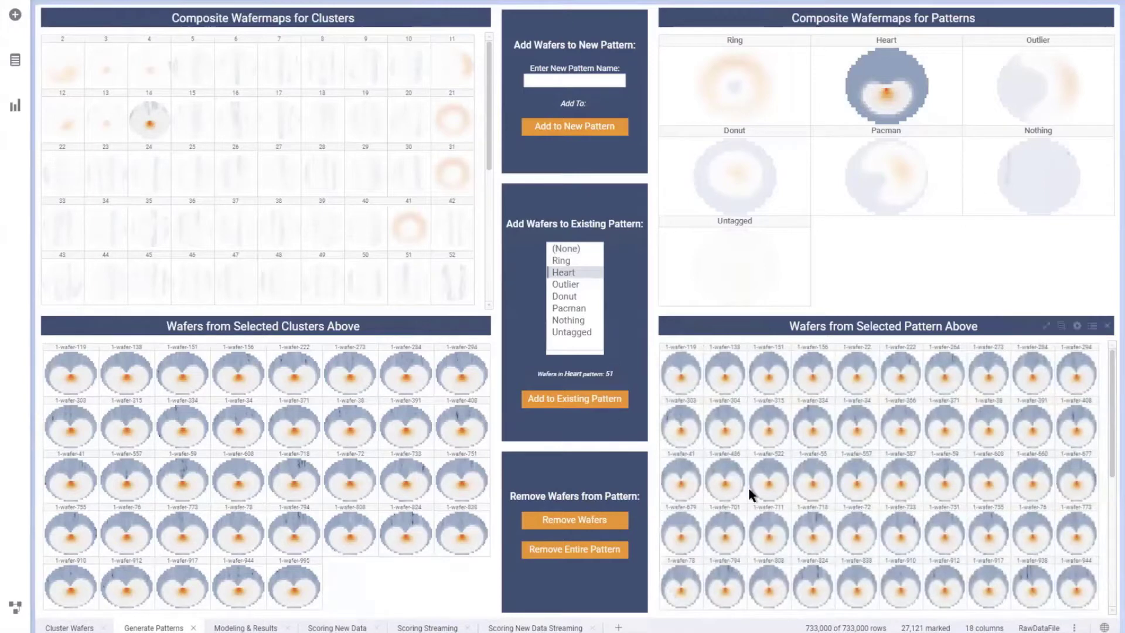
pyautogui.click(167, 151)
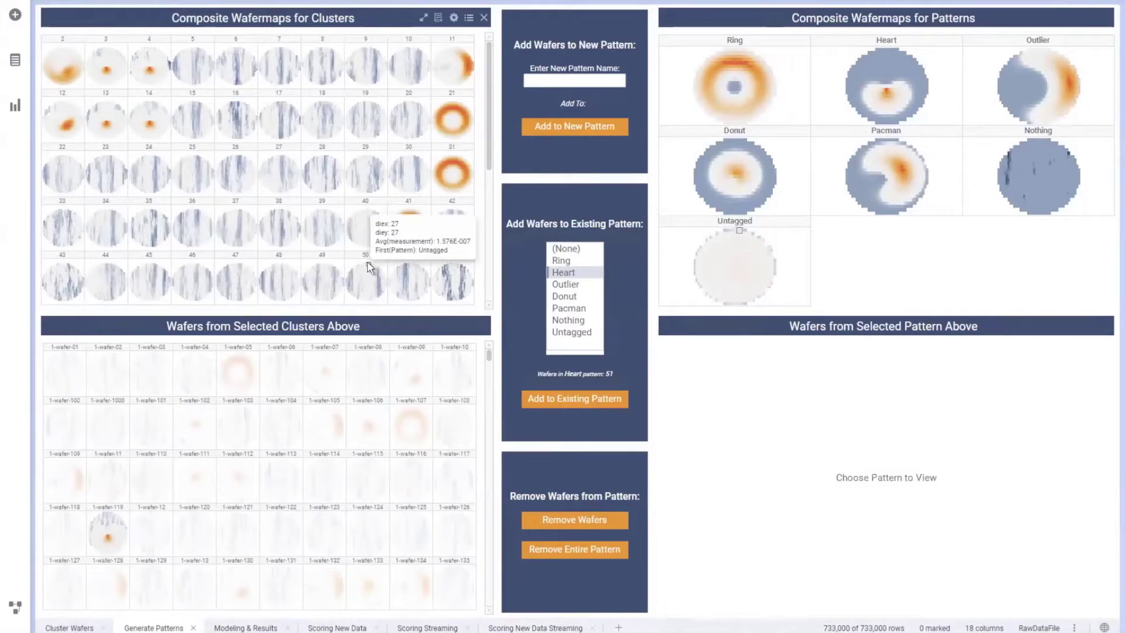
pyautogui.scroll(-5, 367, 262)
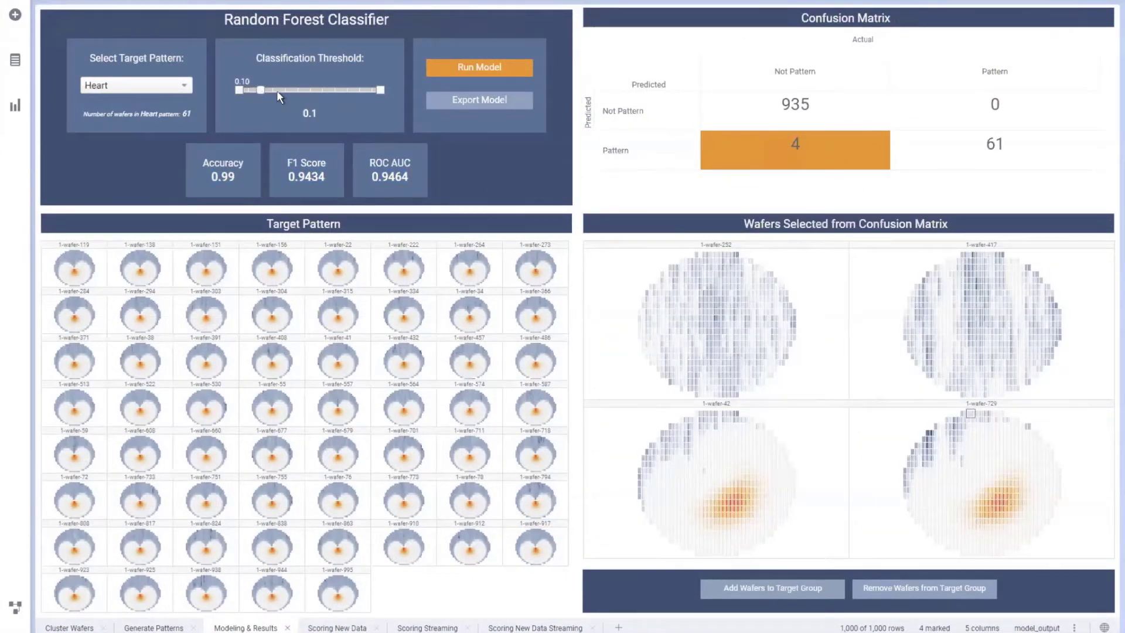
# - Rerun the model at threshold 0.5, mark its 61 correct predictions, and choose Heart as target
pyautogui.moveTo(260, 90); pyautogui.dragTo(310, 90)
pyautogui.click(479, 68)
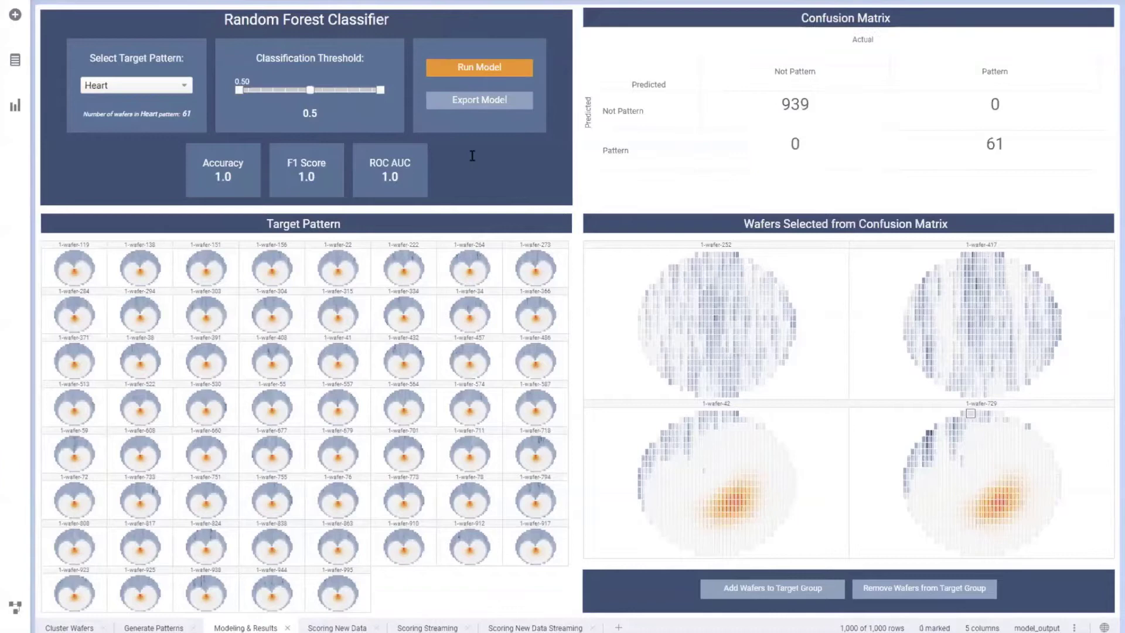
pyautogui.click(896, 153)
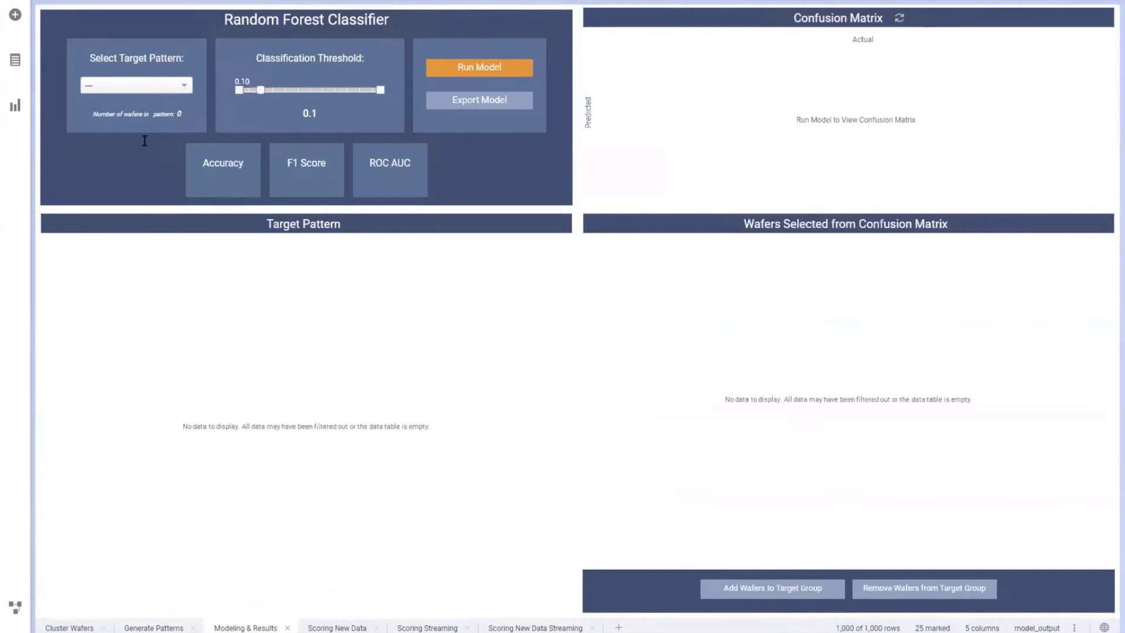
pyautogui.click(174, 91)
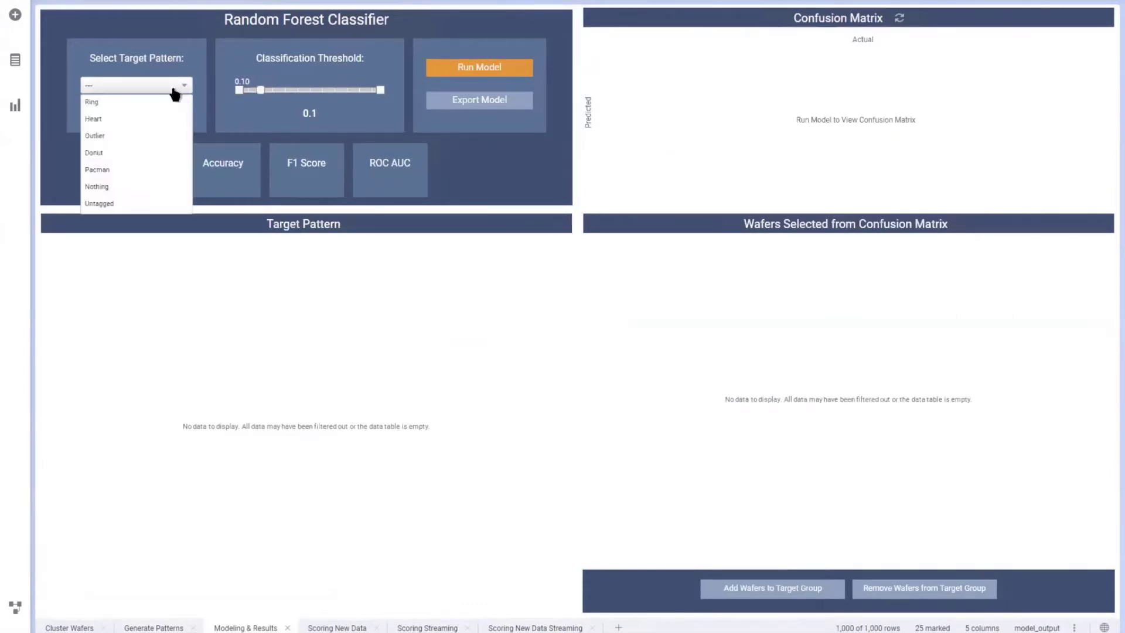
pyautogui.click(127, 119)
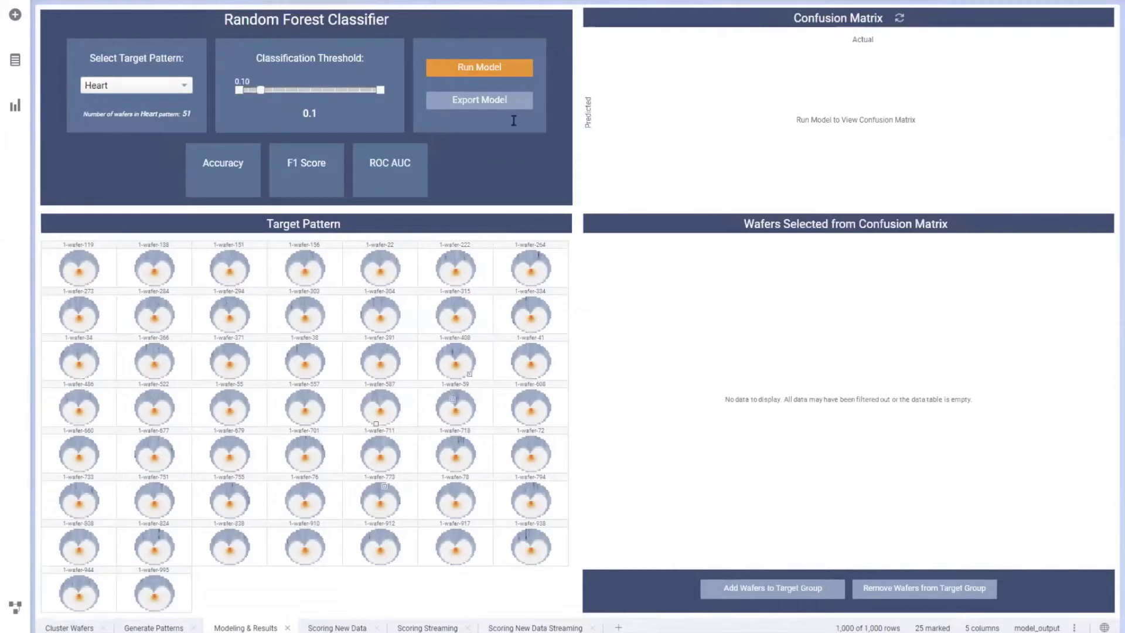
# - Run the Heart model, list its false-positive wafers, and mark a heart-like one among them
pyautogui.click(521, 74)
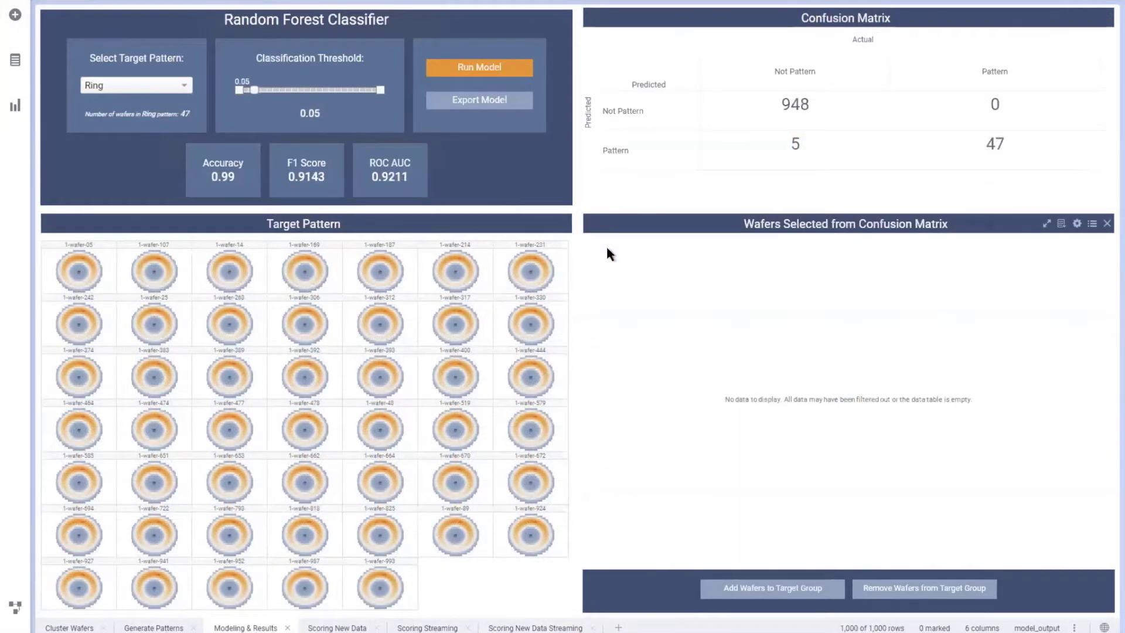
pyautogui.click(947, 155)
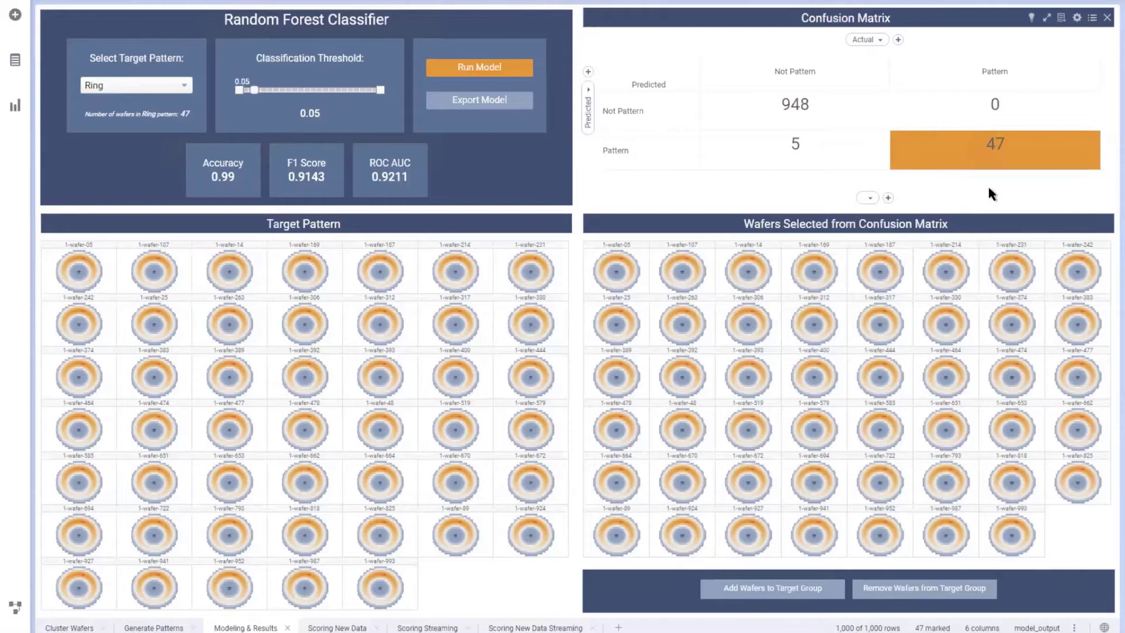
pyautogui.click(772, 151)
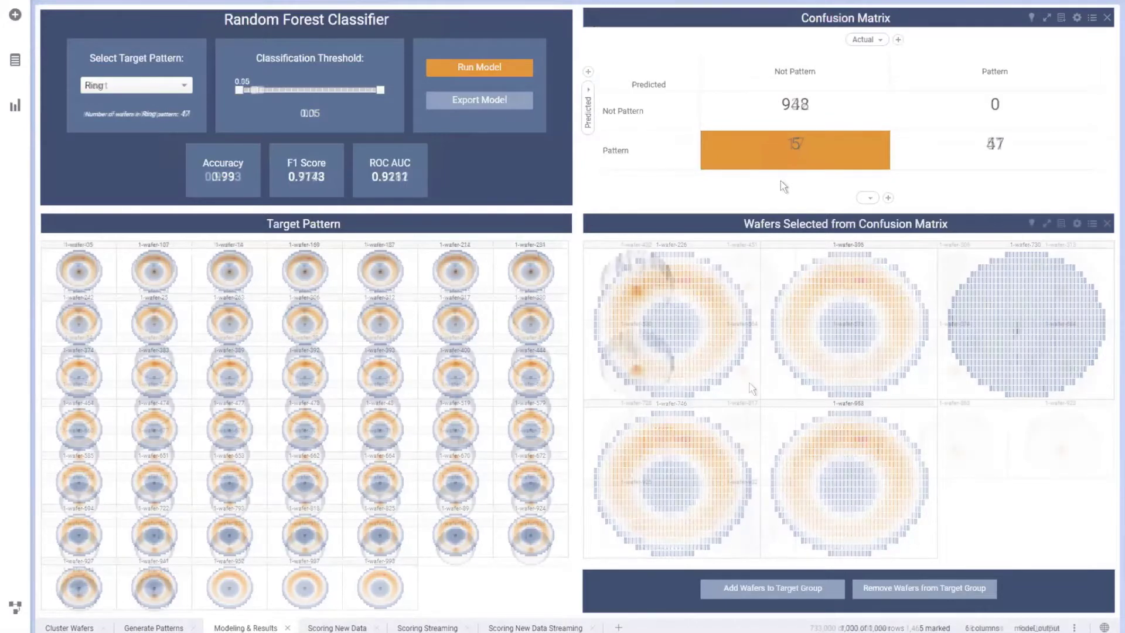
pyautogui.moveTo(698, 323); pyautogui.dragTo(793, 479)
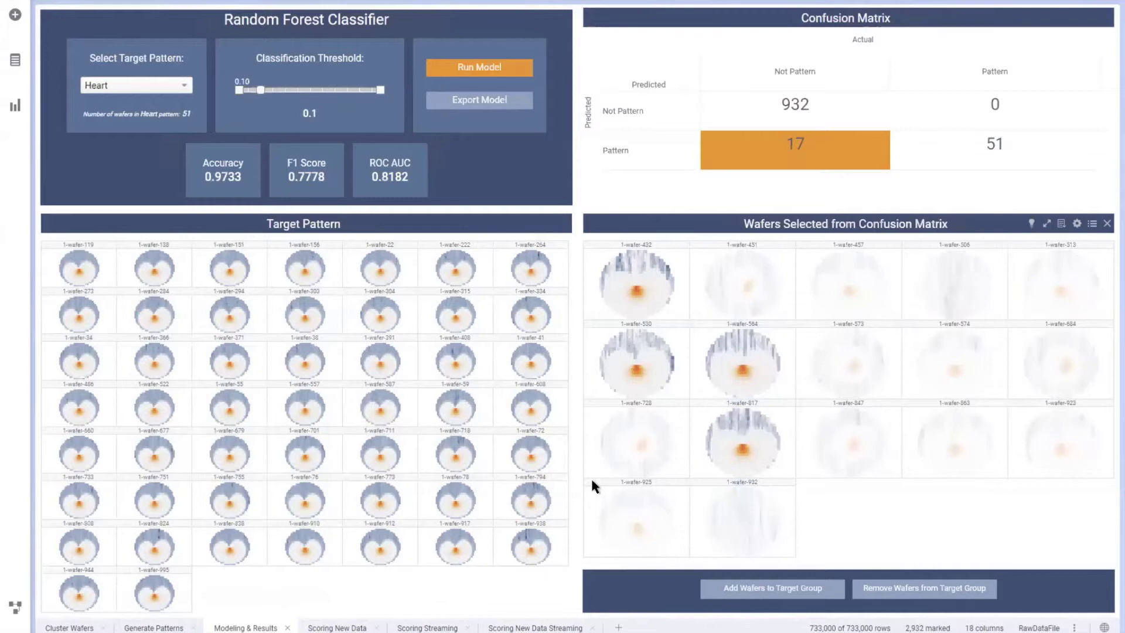
# - Add heart-like false positives, including wafers 925, 457, 313, 863 and 923, to the Heart target group
pyautogui.moveTo(591, 485); pyautogui.dragTo(685, 571)
pyautogui.moveTo(806, 245); pyautogui.dragTo(996, 402)
pyautogui.moveTo(1018, 244); pyautogui.dragTo(1107, 336)
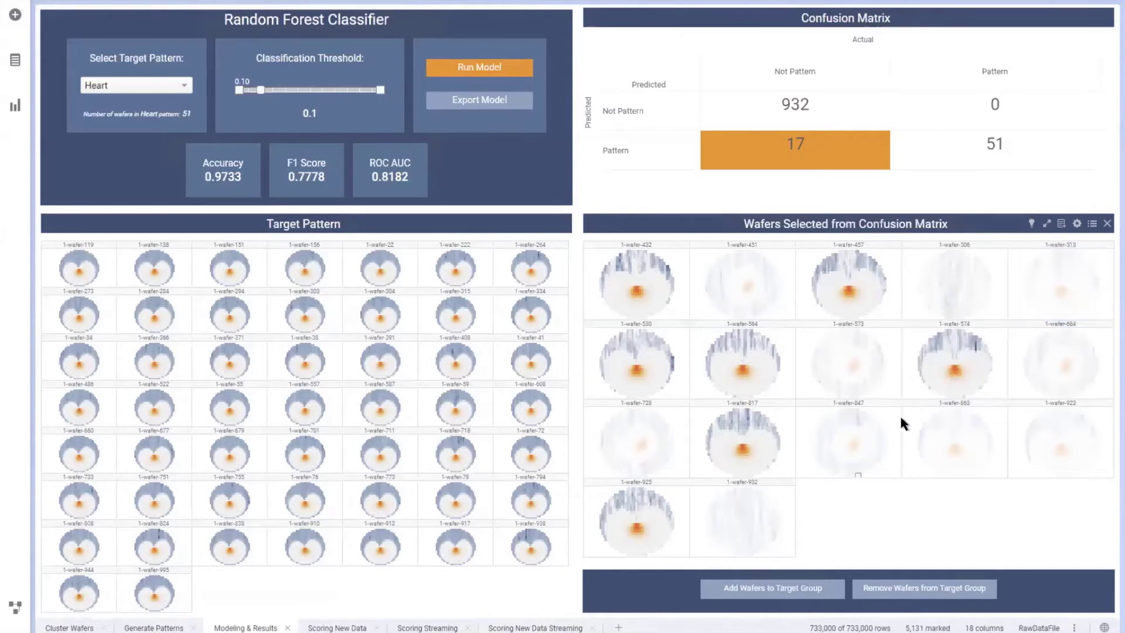
pyautogui.moveTo(911, 403); pyautogui.dragTo(1103, 474)
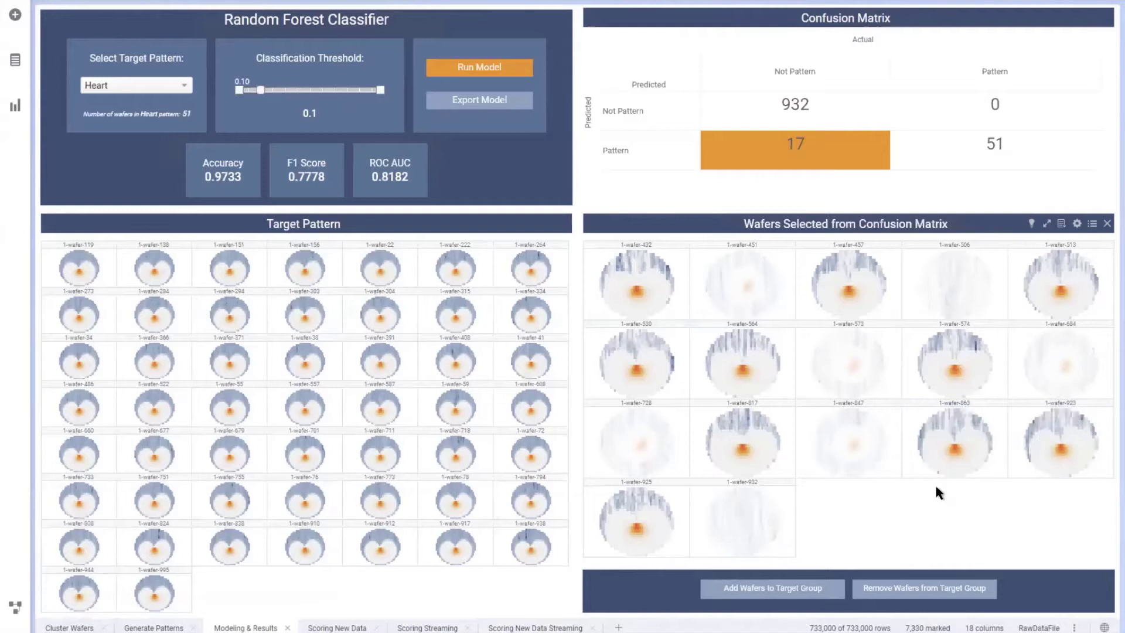
pyautogui.click(798, 588)
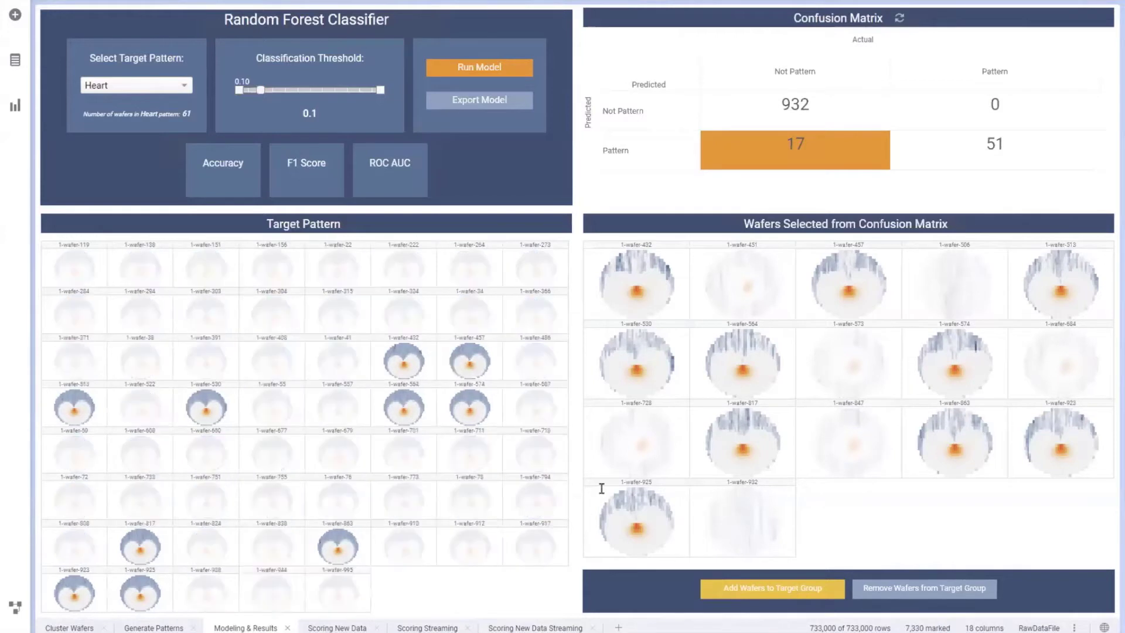
pyautogui.click(363, 416)
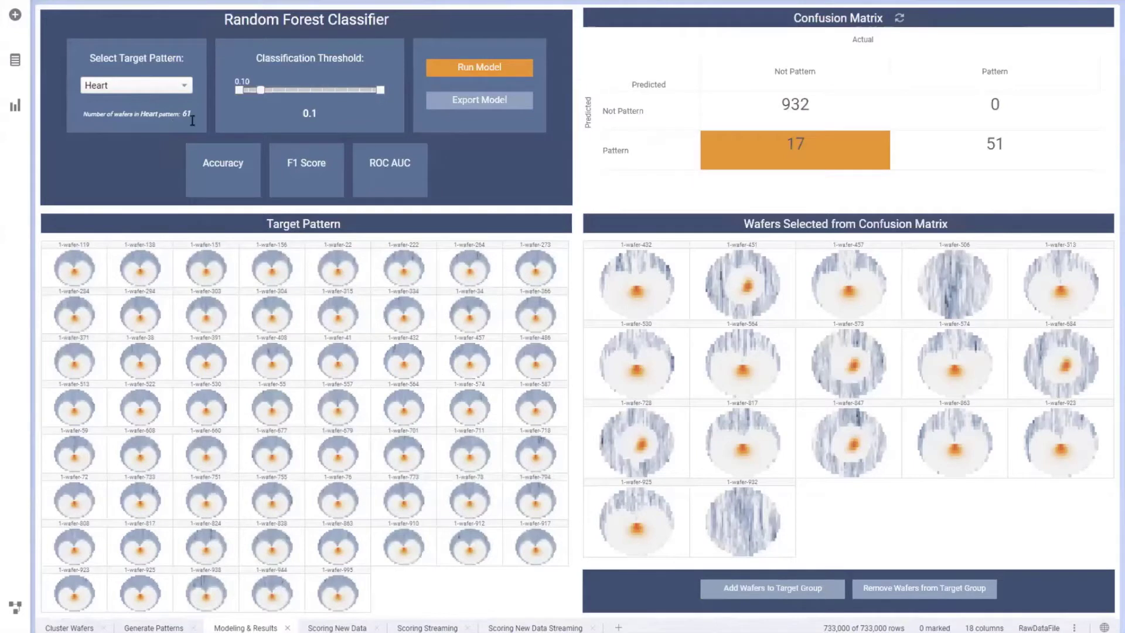
# - Retrain the Heart model on the 61-wafer group, reaching F1 0.9697 with two false positives
pyautogui.click(517, 69)
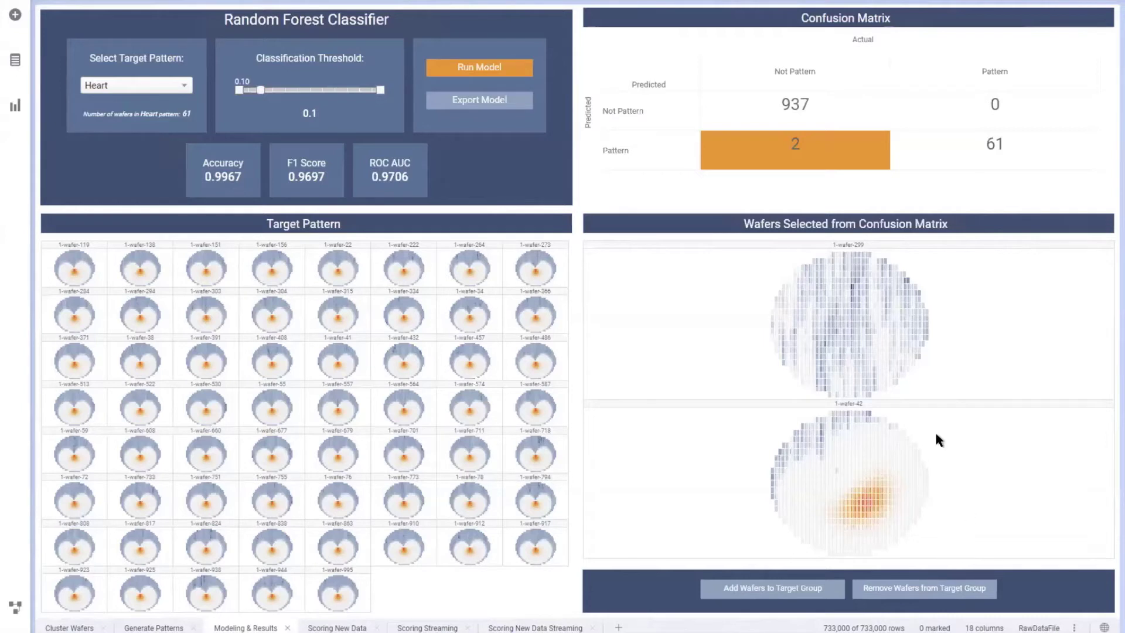
pyautogui.moveTo(811, 478)
# - Set the Heart model's threshold to 0.5 and rerun it, scoring 1.0 on all metrics
pyautogui.click(311, 90)
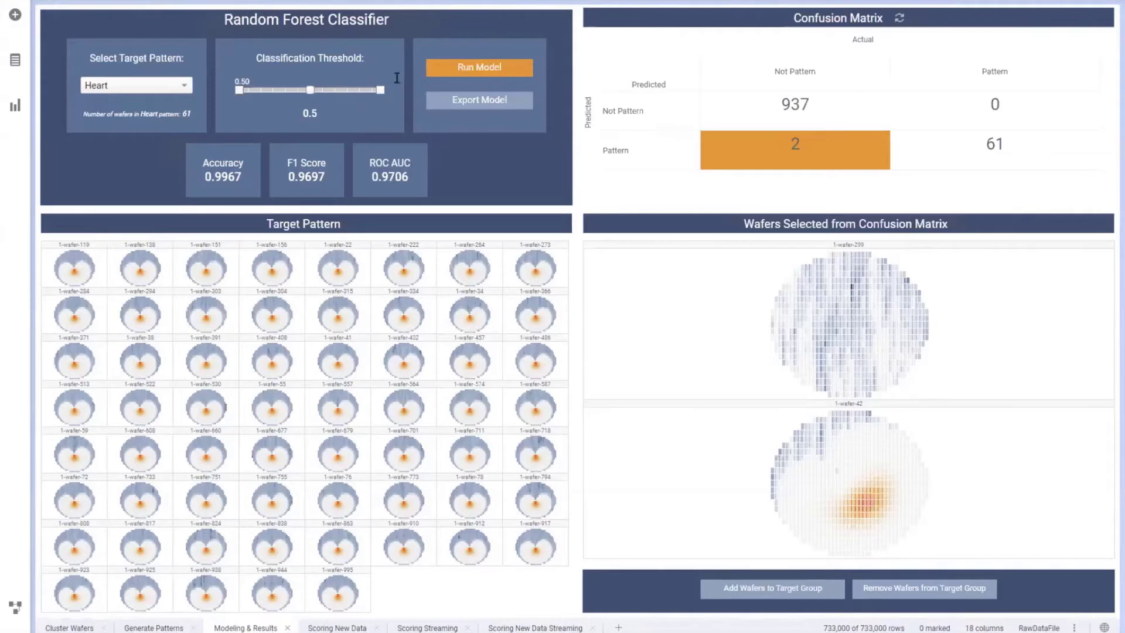
pyautogui.click(460, 68)
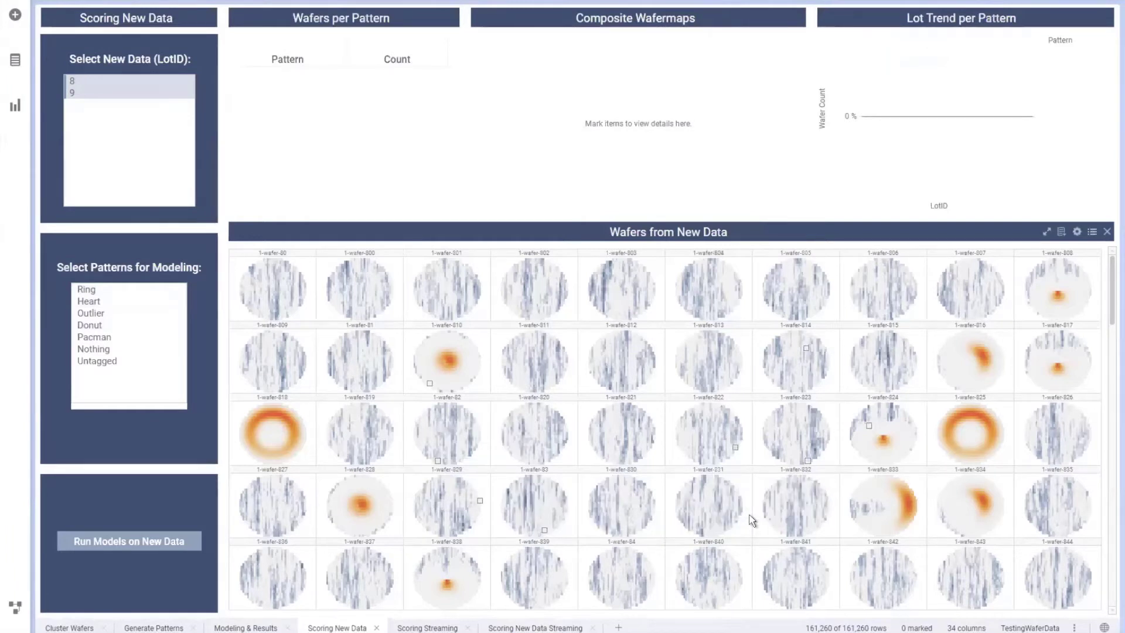
# - Score new lots 8 and 9 with the pattern models, then view the Donut and Pacman wafers
pyautogui.click(157, 547)
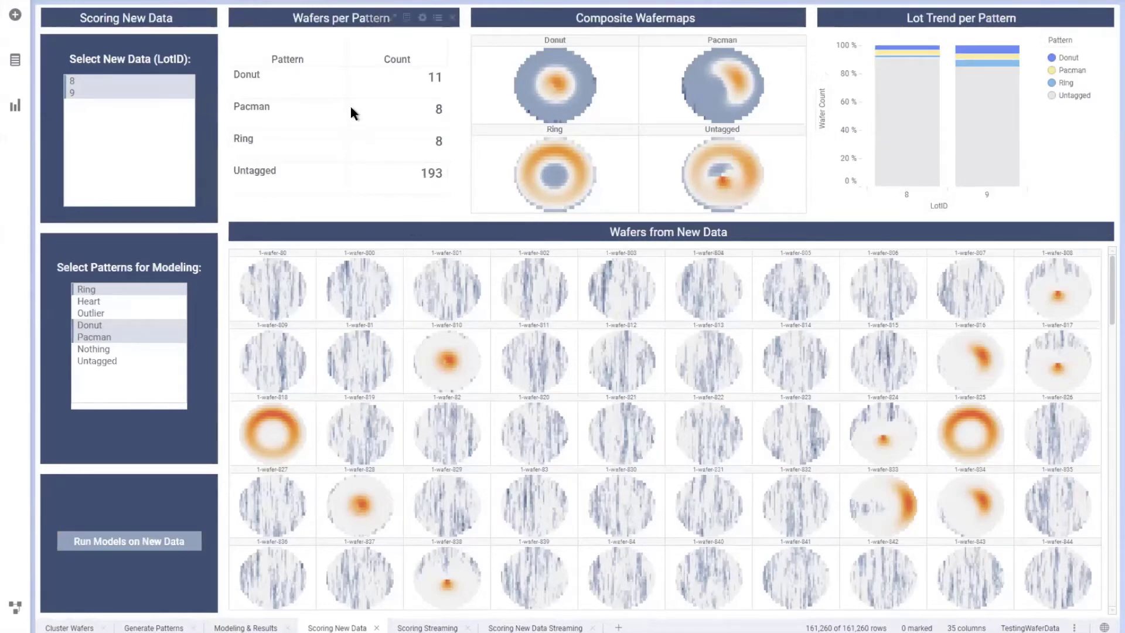
pyautogui.click(284, 92)
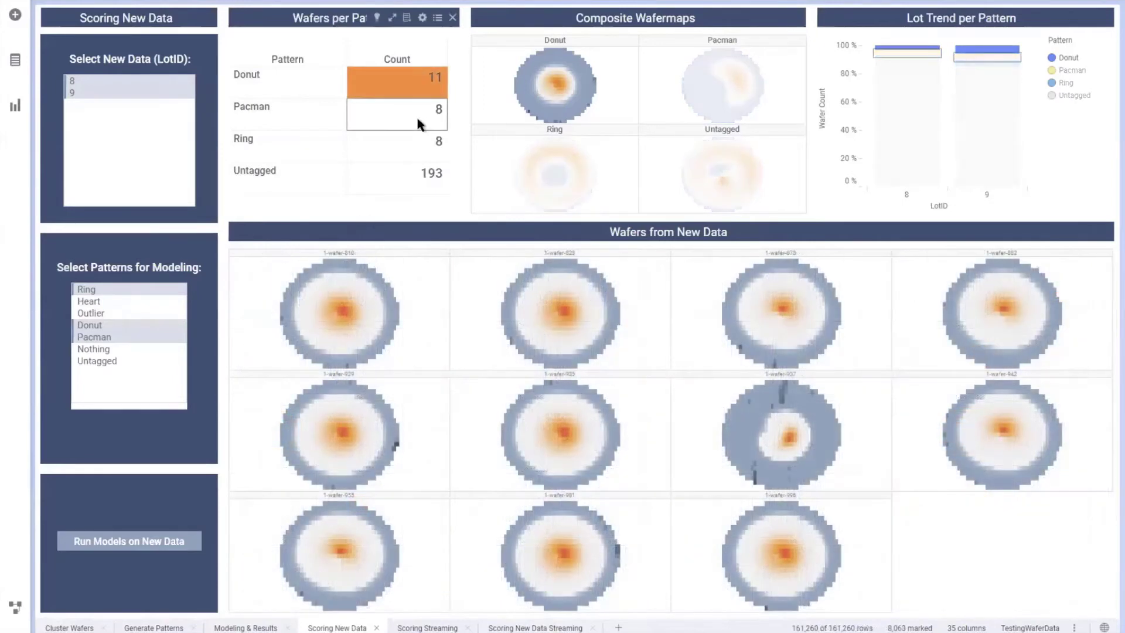
pyautogui.click(421, 120)
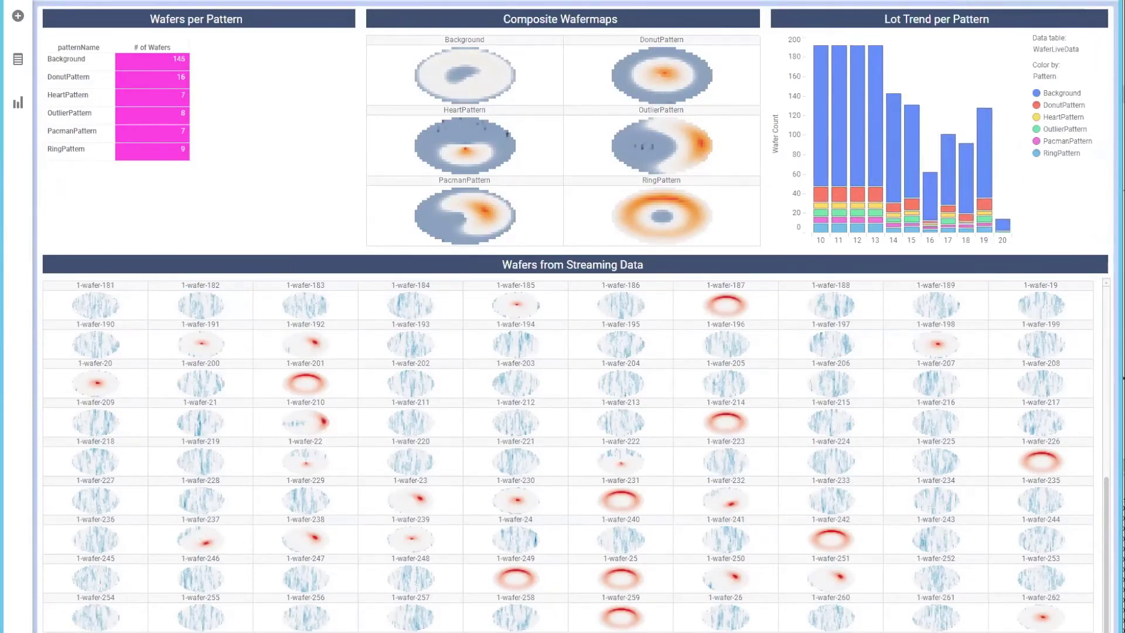
# - In Wafers per Pattern, show the streamed DonutPattern wafers, then add the RingPattern wafers
pyautogui.click(134, 78)
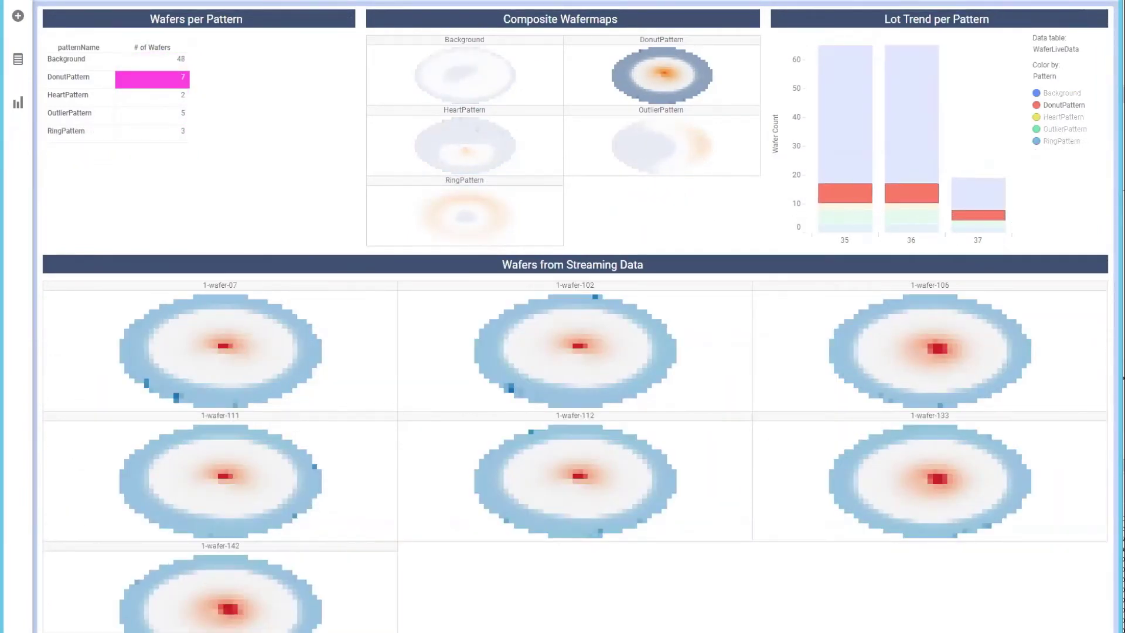
pyautogui.keyDown('ctrl'); pyautogui.click(133, 154); pyautogui.keyUp('ctrl')
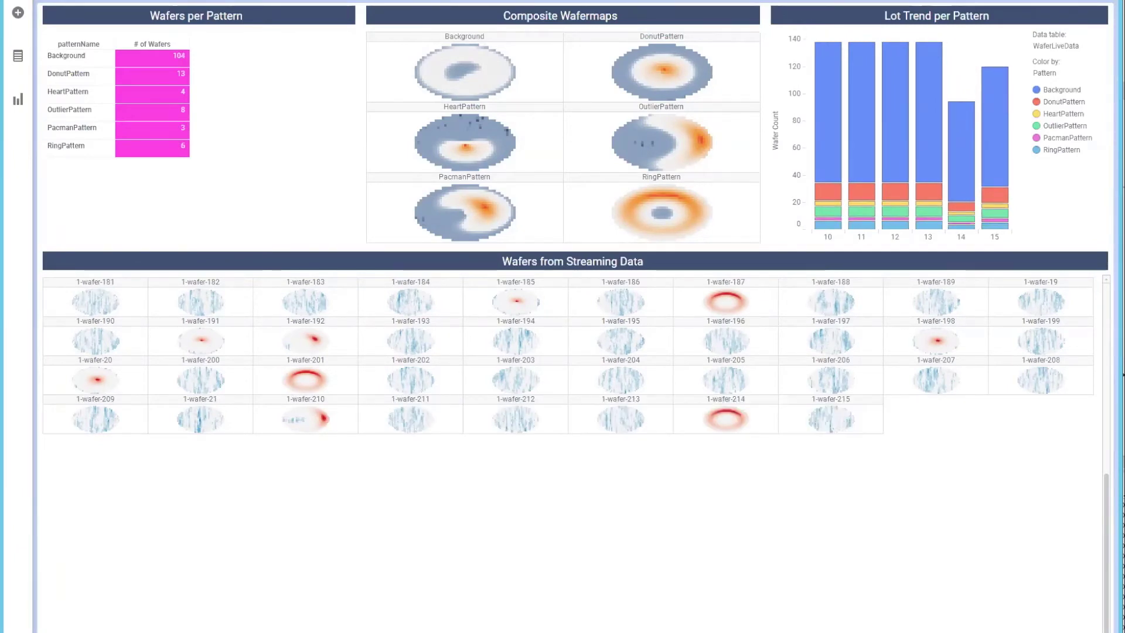
# - Show the streamed RingPattern, then Background wafers, and mark the first lots' bars in Lot Trend per Pattern
pyautogui.click(155, 148)
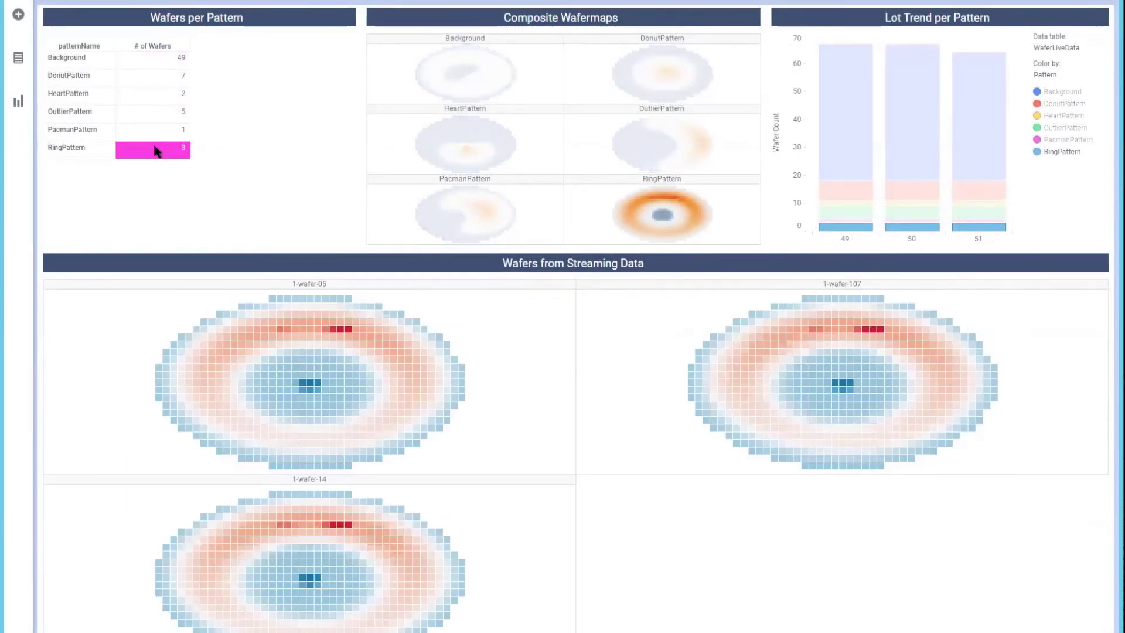
pyautogui.click(129, 56)
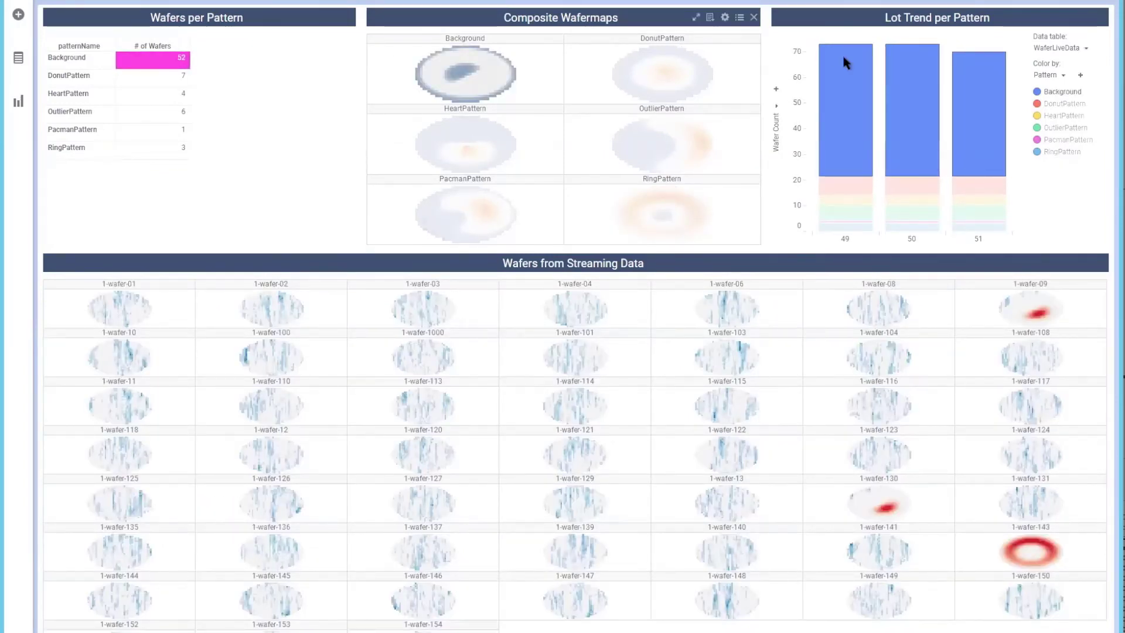
pyautogui.moveTo(904, 123); pyautogui.dragTo(807, 34)
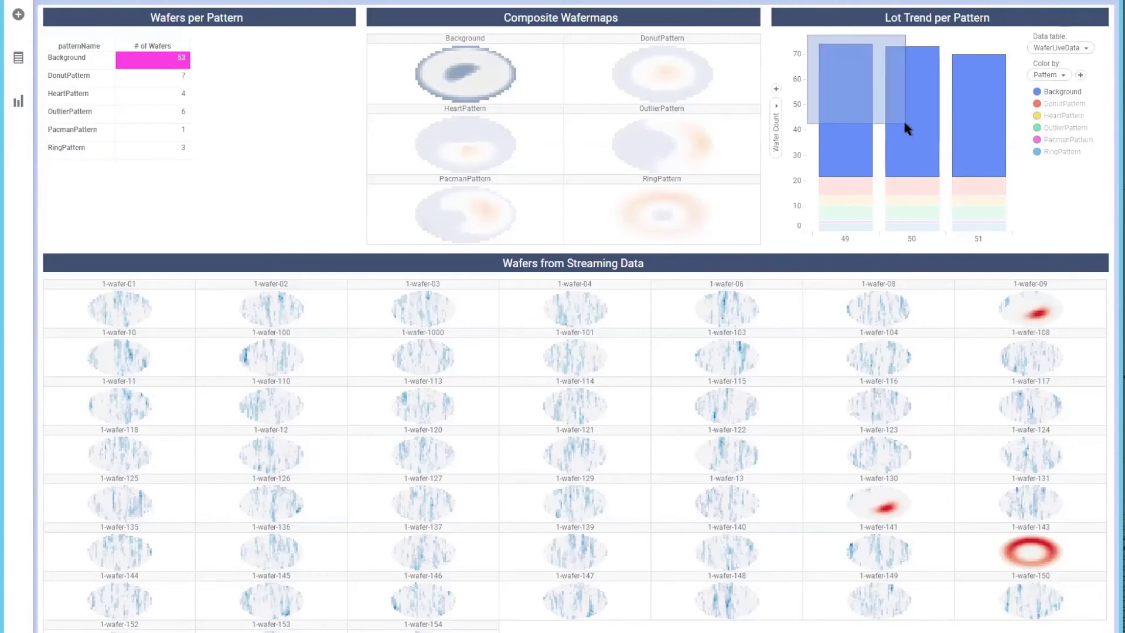
pyautogui.moveTo(956, 195); pyautogui.dragTo(1008, 229)
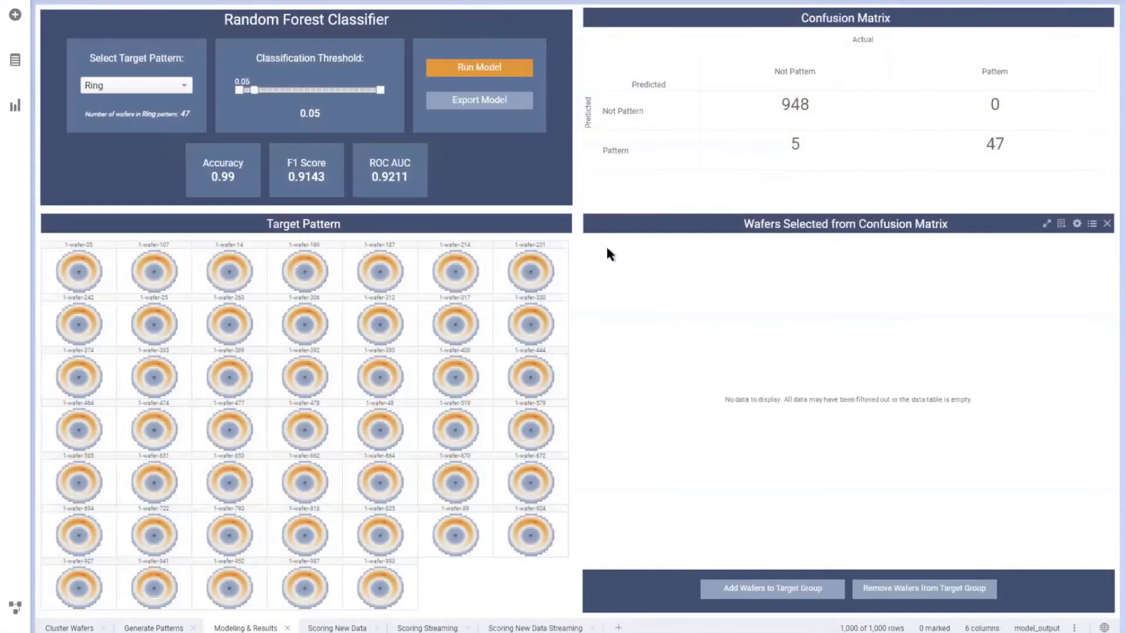
# - View the 47 correctly predicted Ring wafers, then the 5 wafers falsely predicted as Ring
pyautogui.click(947, 156)
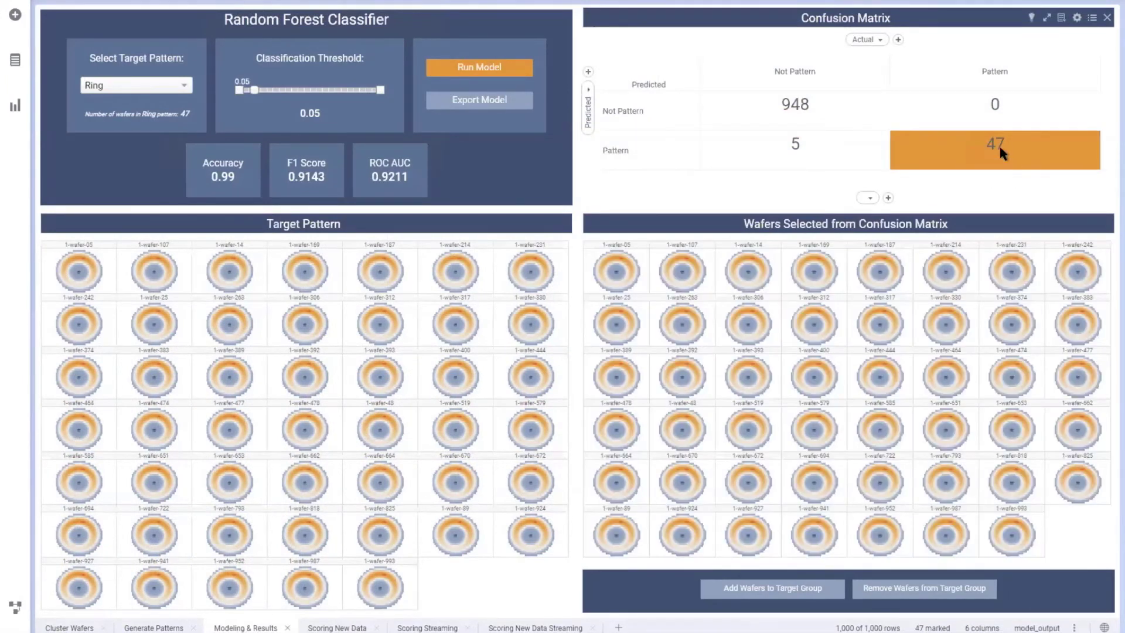
pyautogui.click(774, 154)
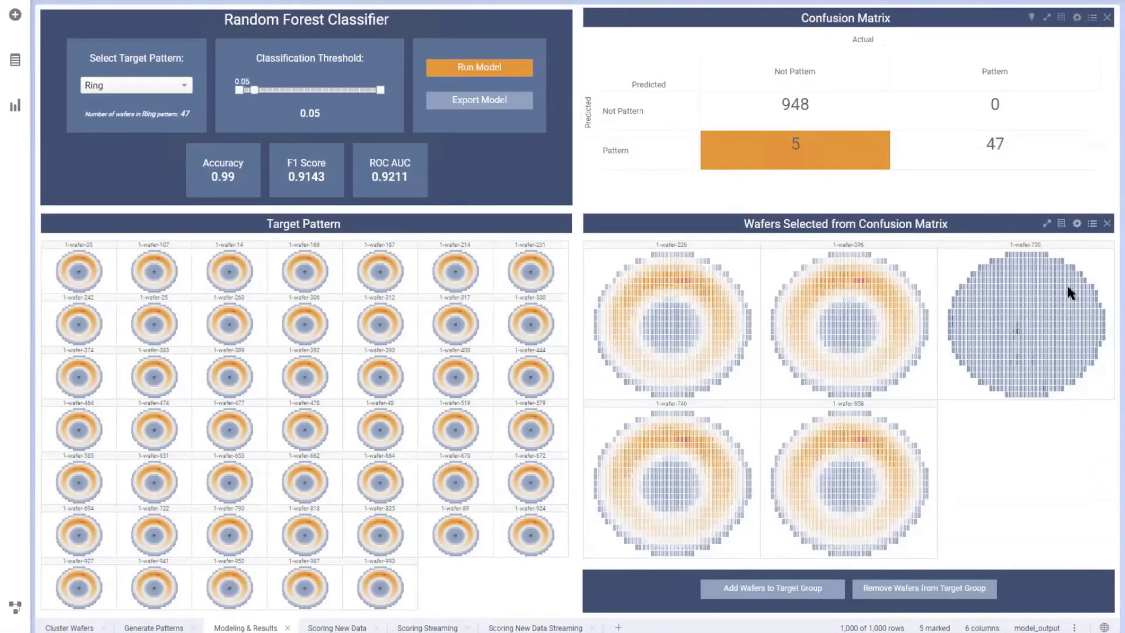